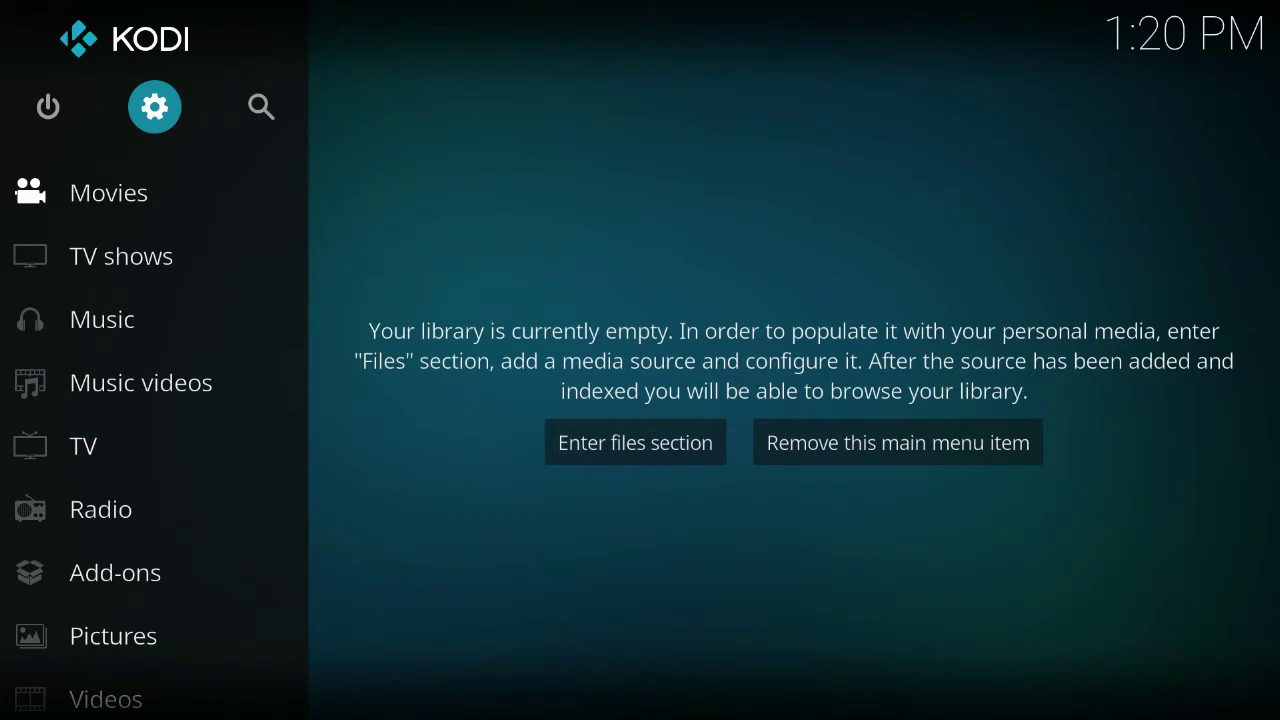
key(Down)
key(Down)
key(Down)
key(Down)
key(Down)
key(Up)
key(Up)
key(Up)
key(Up)
key(Up)
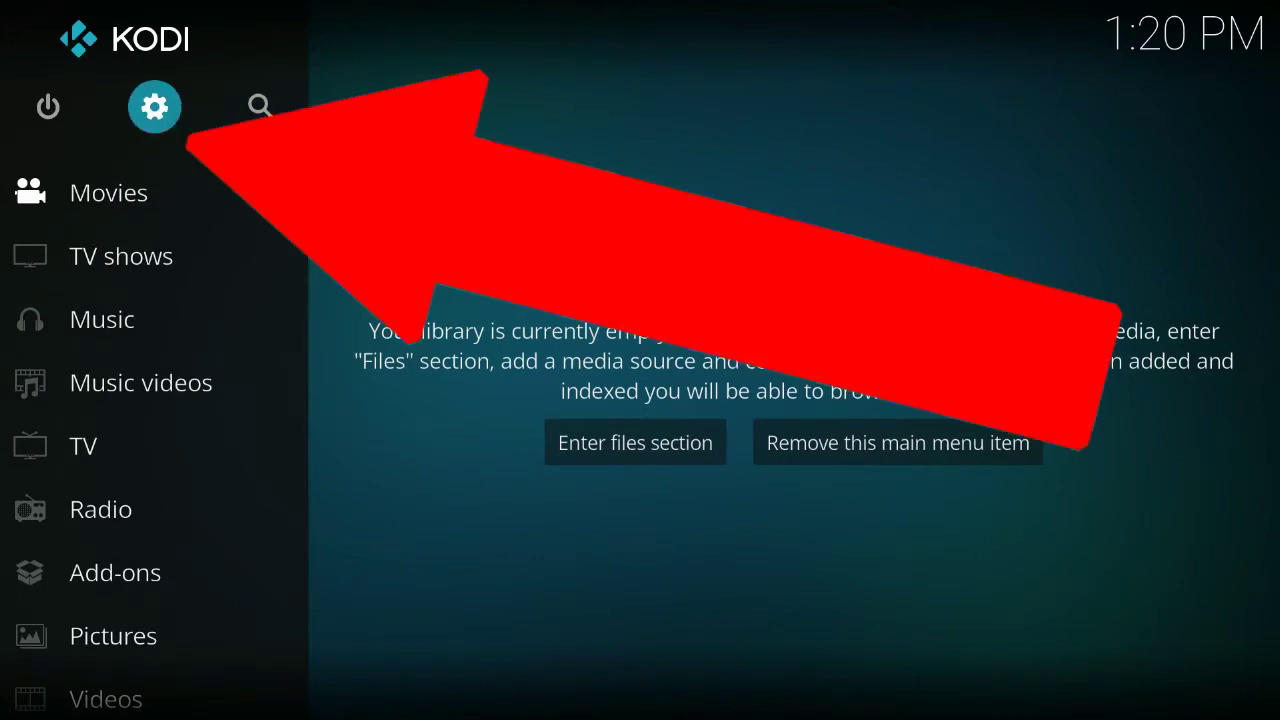
Open the Interface settings within the system settings.
key(Return)
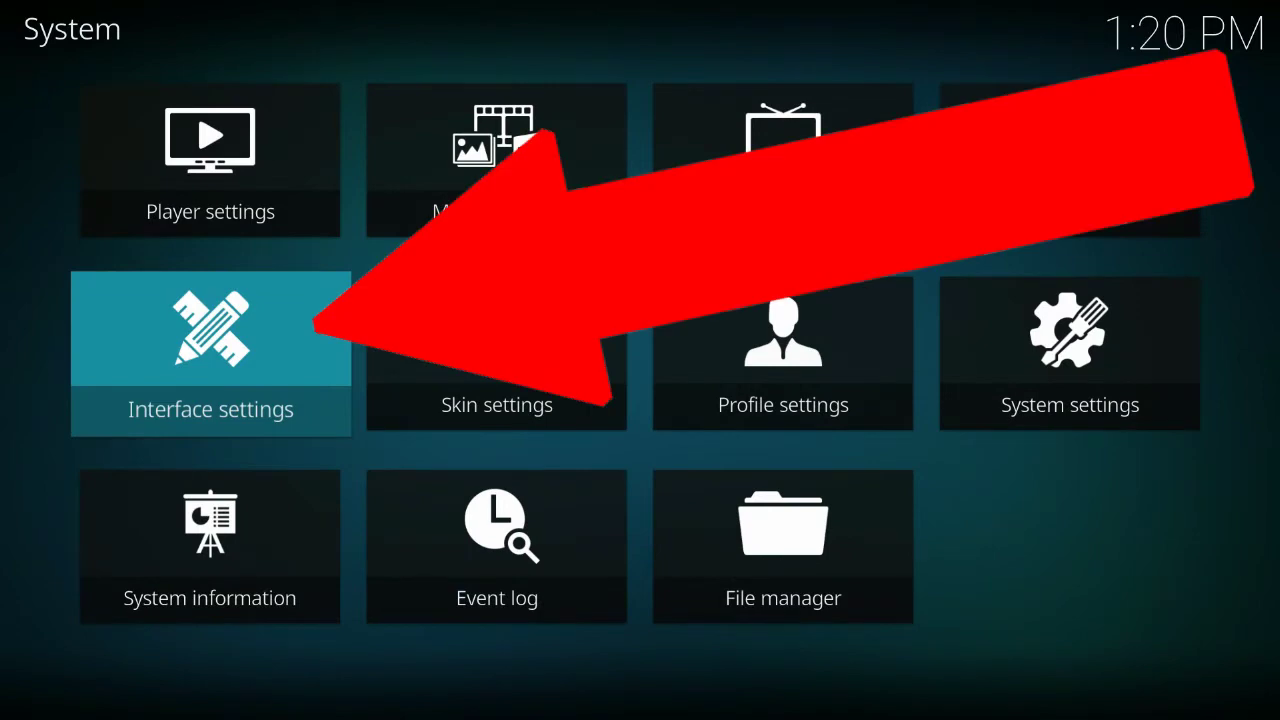
key(Right)
key(Left)
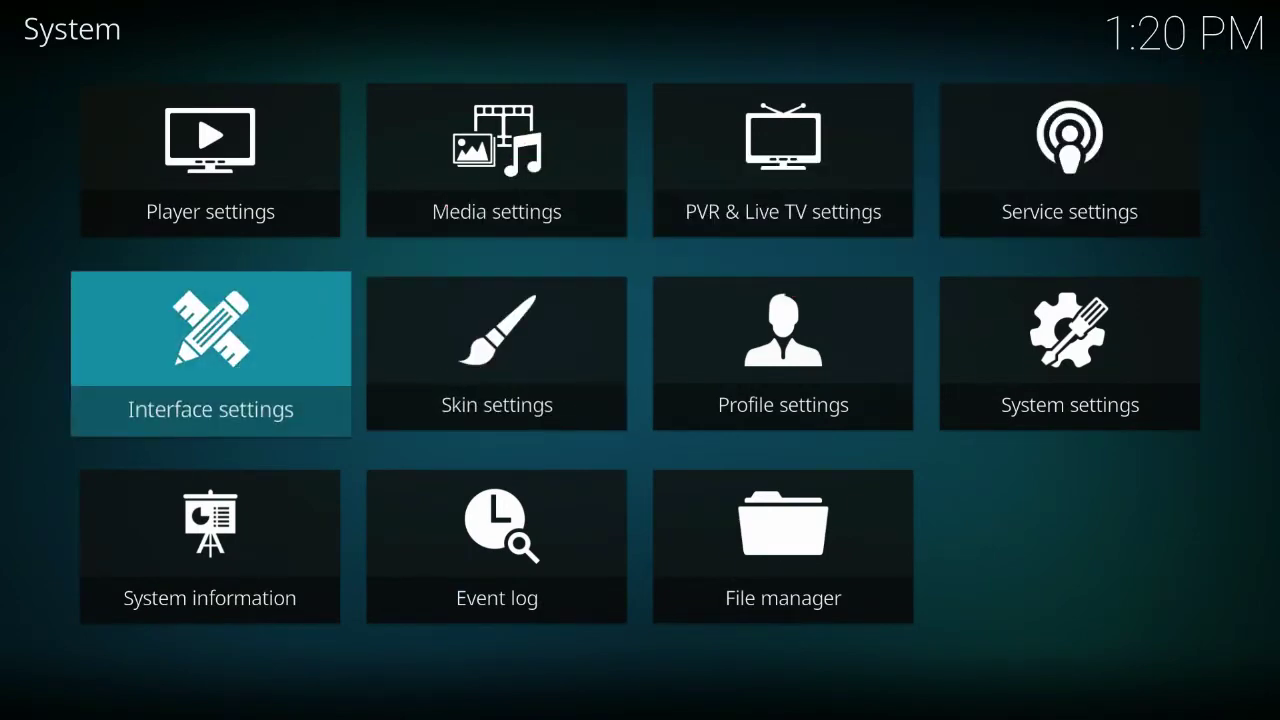
key(Return)
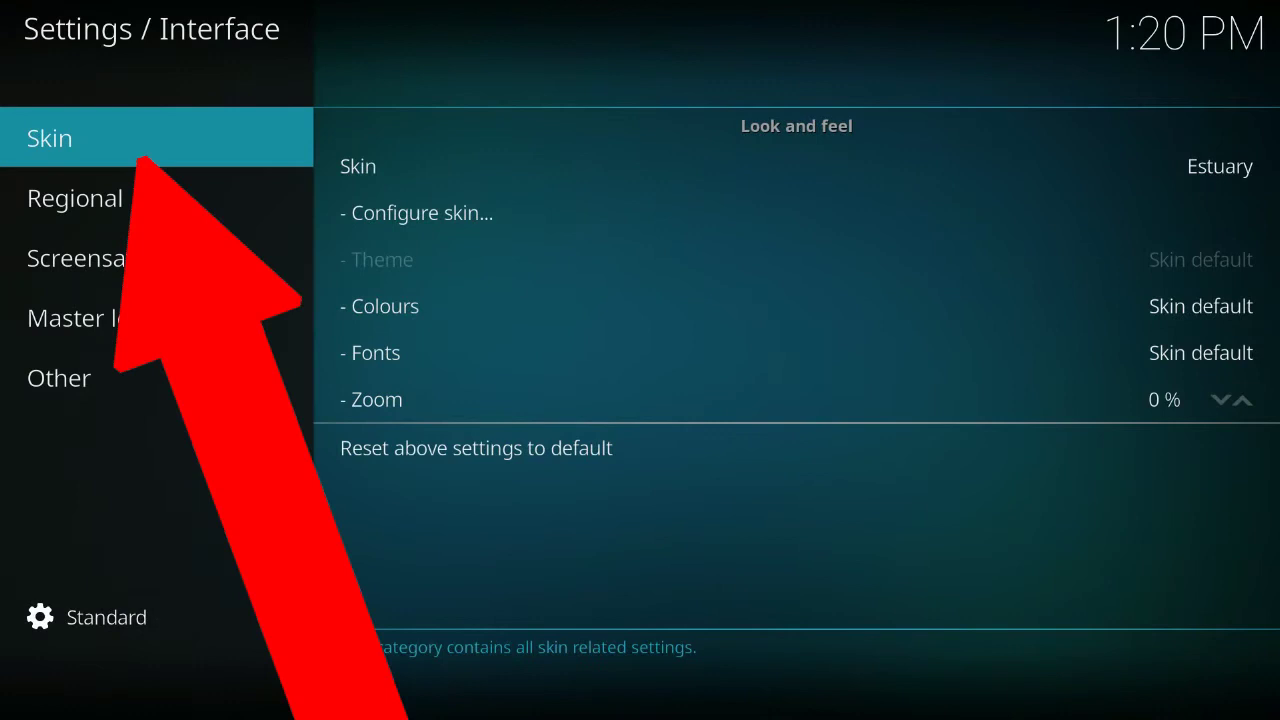
Open the skin selection and request the list of additional skins available for download.
key(Right)
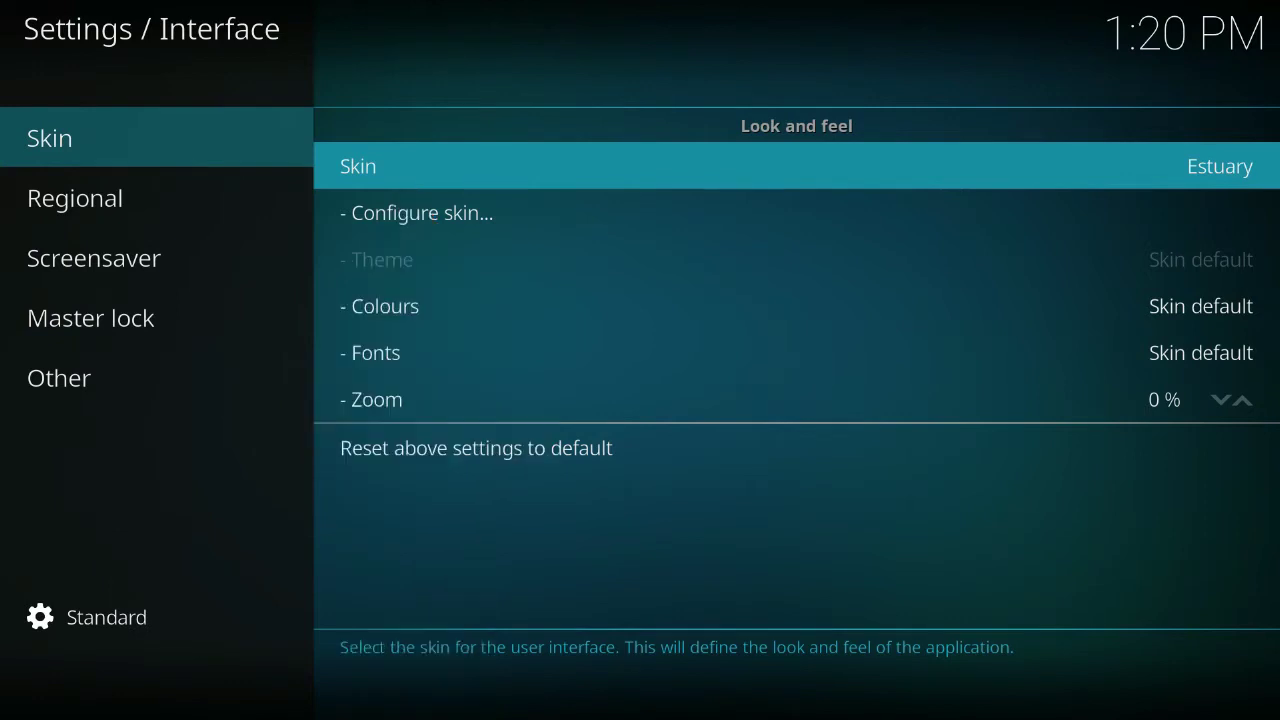
key(Return)
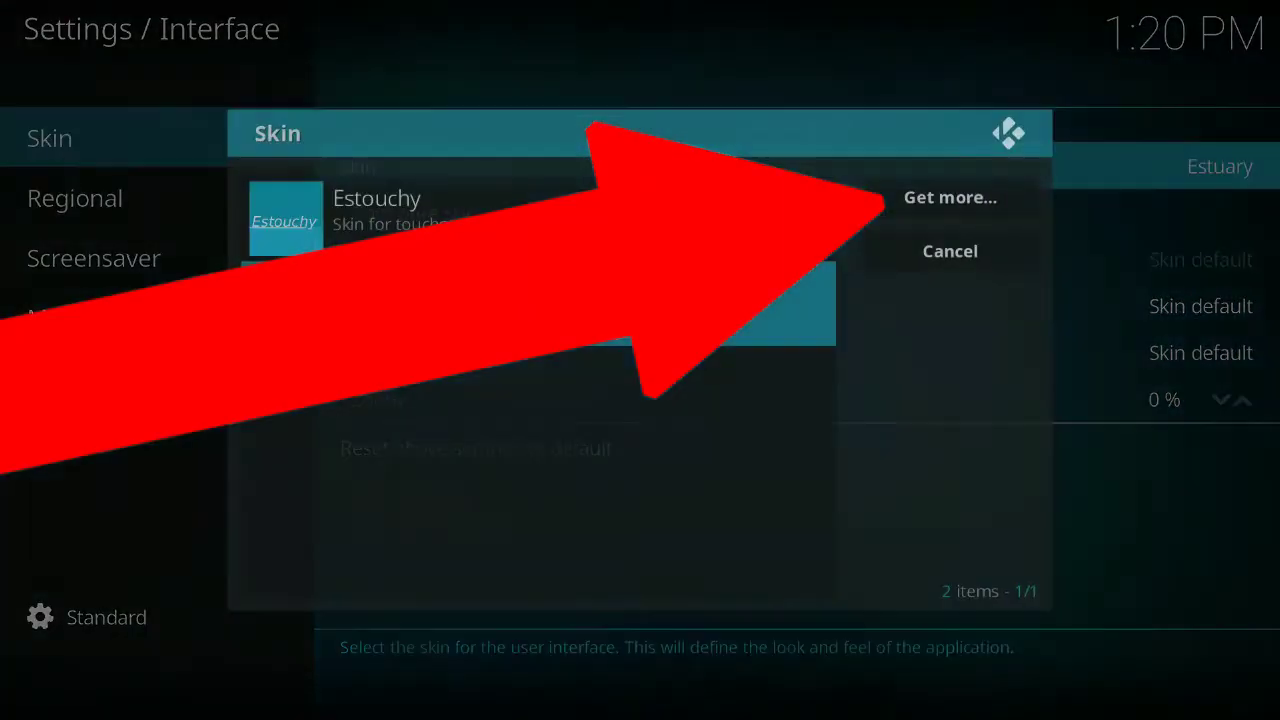
key(Up)
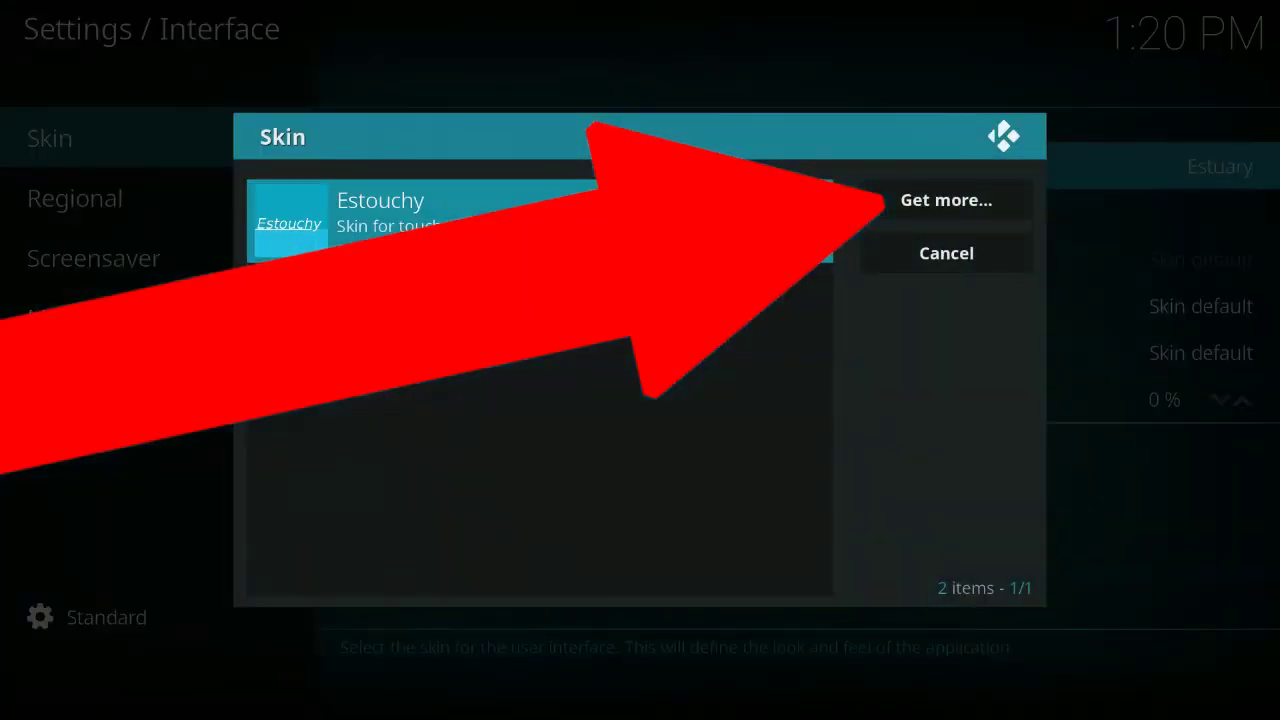
key(Right)
key(Return)
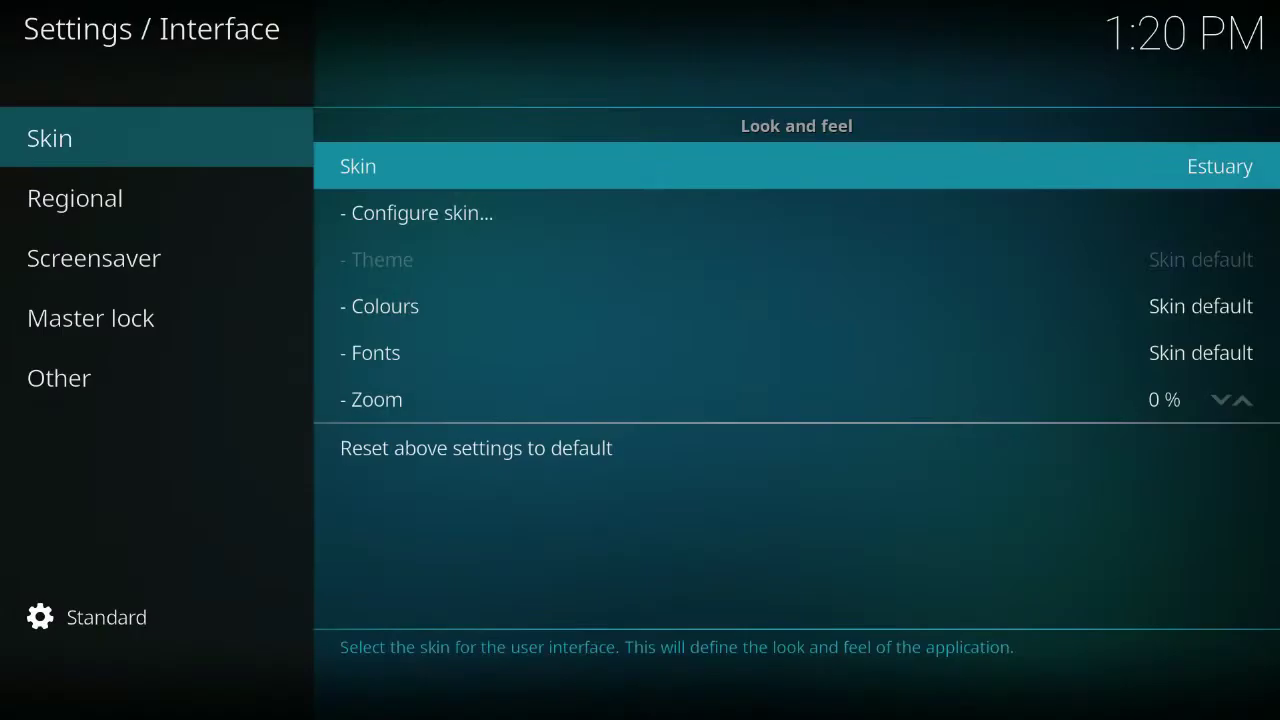
Look through the list of downloadable skins, including Aeon Nox, Arctic: Zephyr, BOX, Confluence and Metropolis.
key(Down)
key(Down)
key(Down)
key(Down)
key(Down)
key(Down)
key(Down)
key(Down)
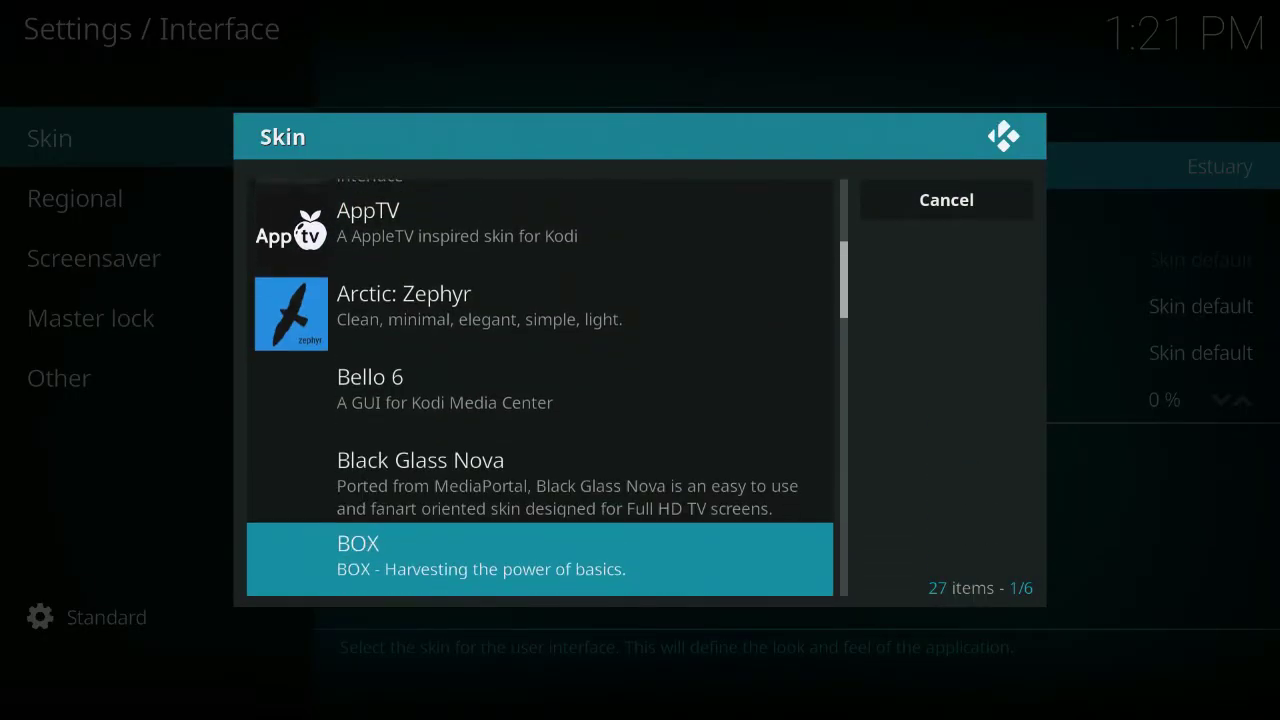
key(Up)
key(Up)
key(Up)
key(Up)
key(Up)
key(Up)
key(Up)
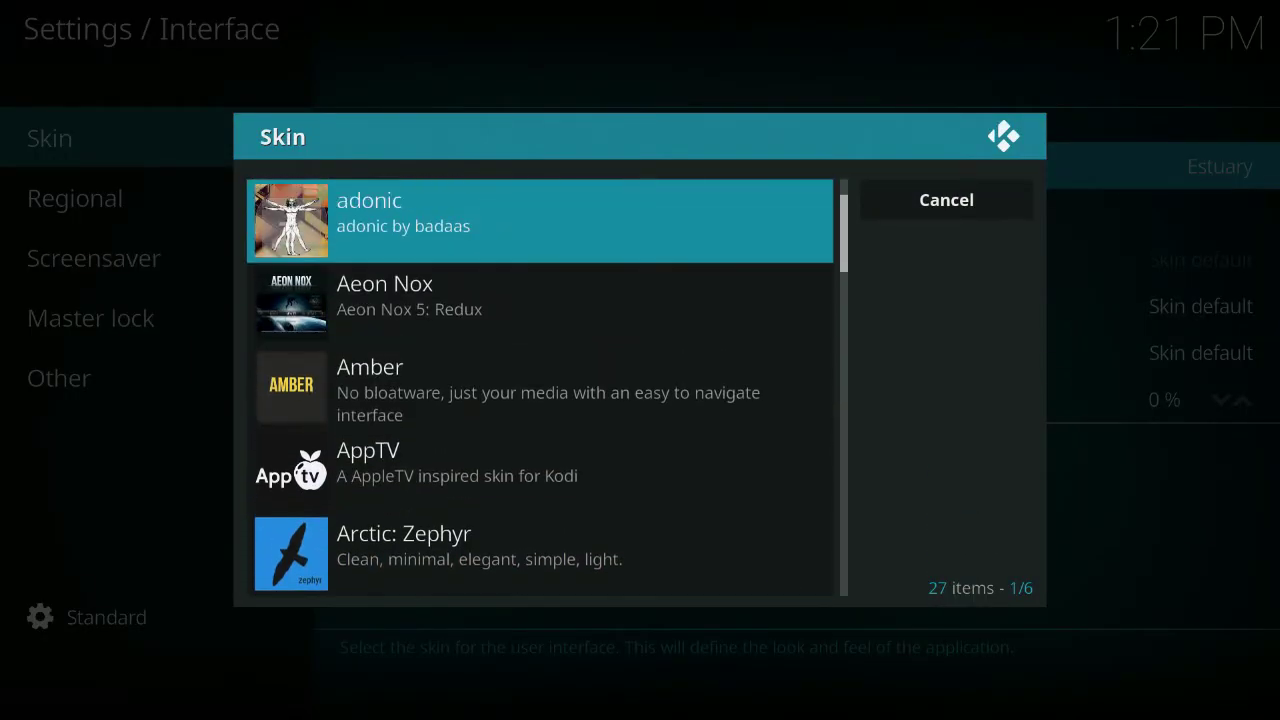
key(Down)
key(Down)
key(Down)
key(Down)
key(Down)
key(Down)
key(Down)
key(Down)
key(Down)
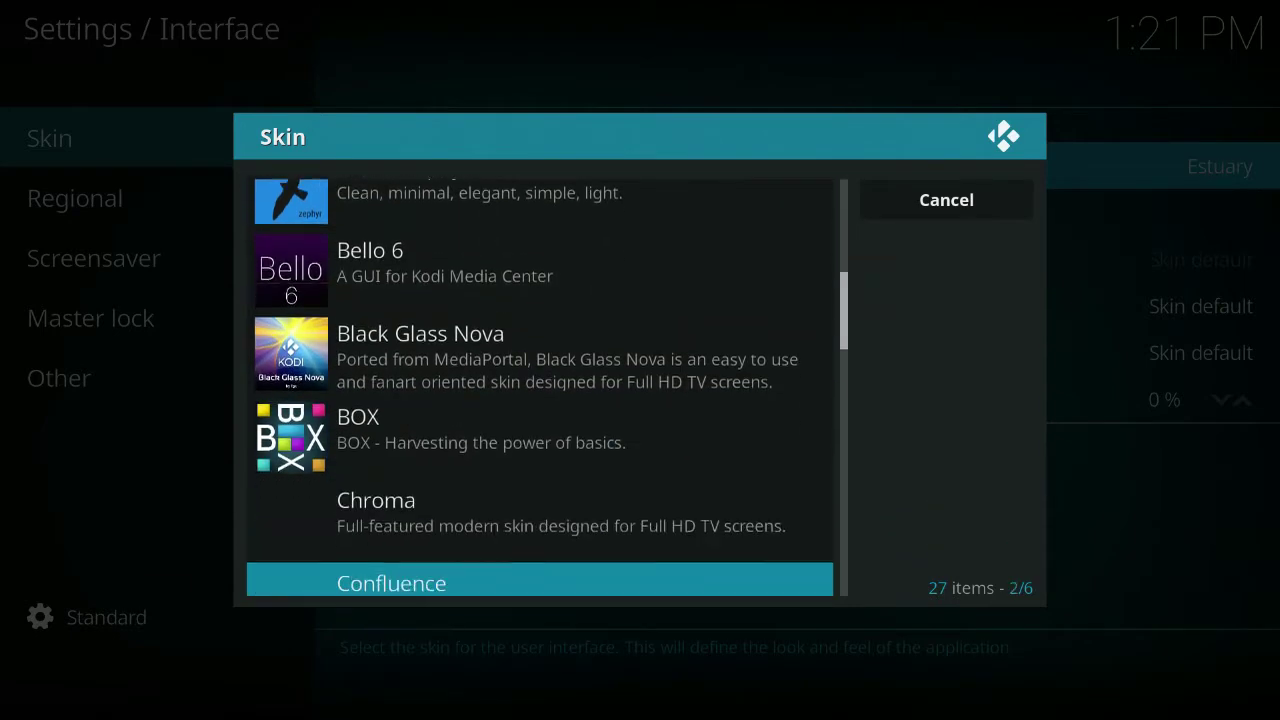
key(Down)
key(Up)
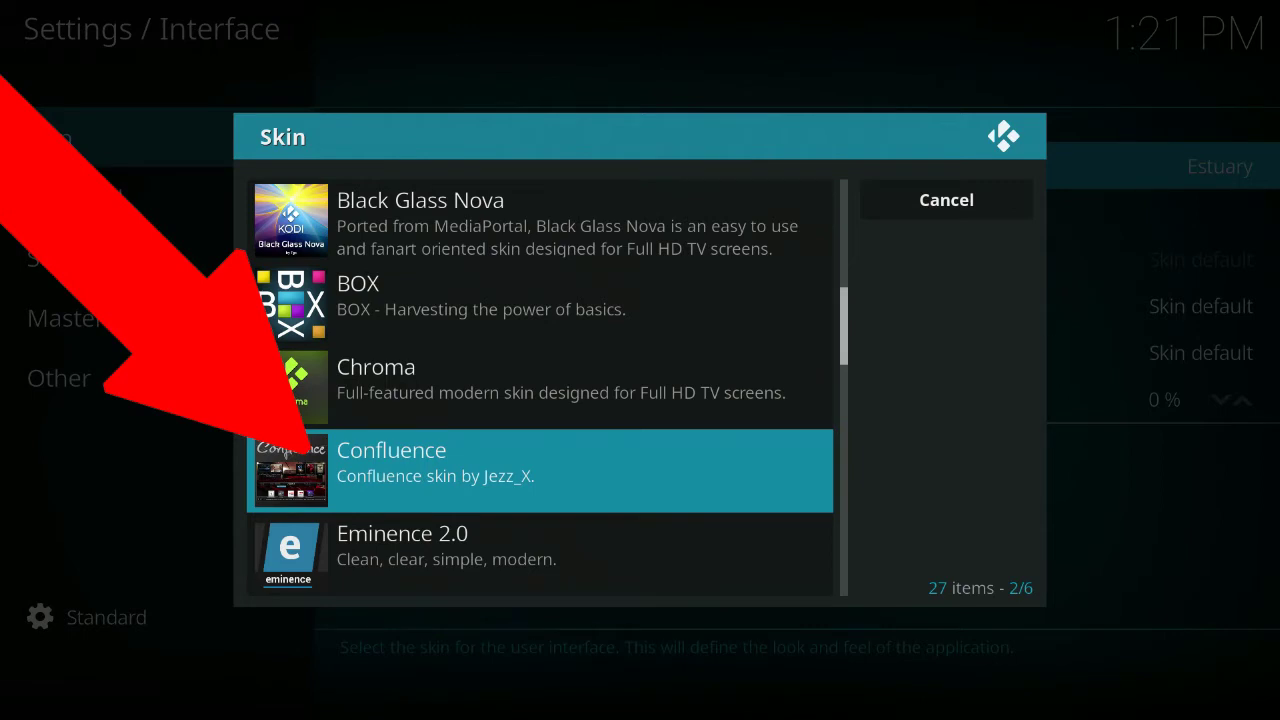
key(Up)
key(Up)
key(Up)
key(Up)
key(Up)
key(Up)
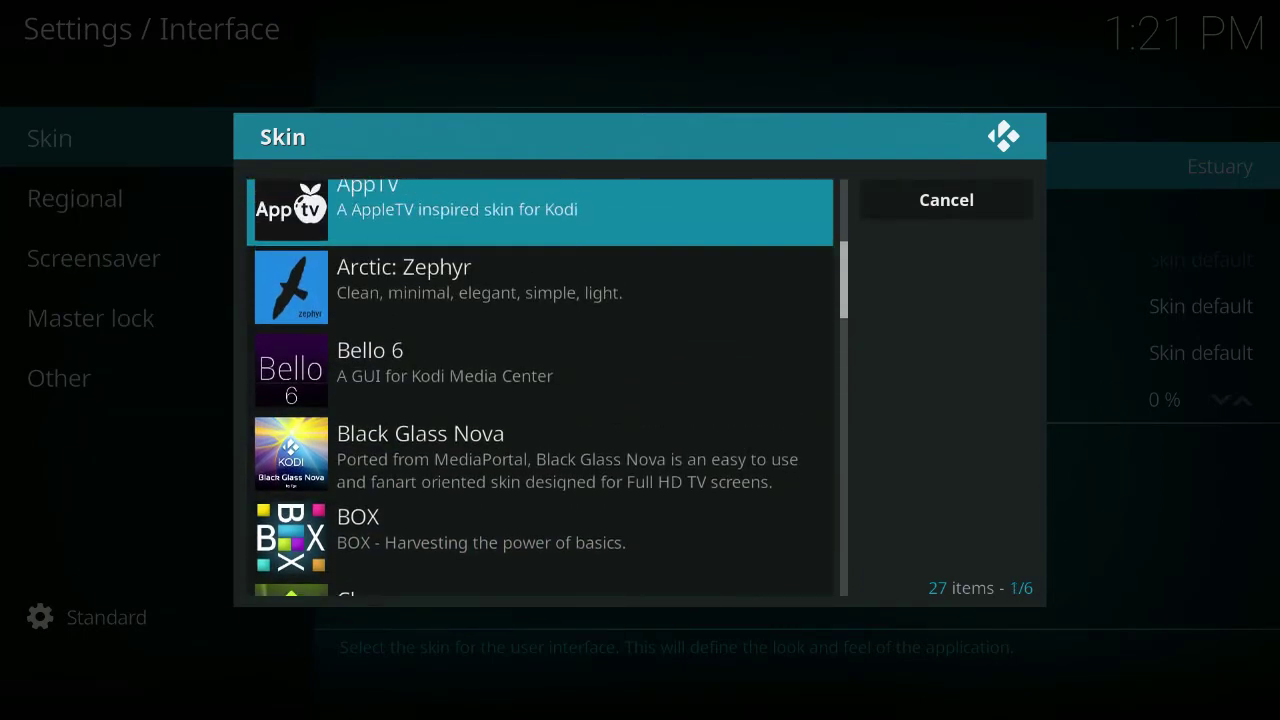
key(Down)
key(Down)
key(Down)
key(Down)
key(Down)
key(Down)
key(Down)
key(Down)
key(Down)
key(Down)
key(Down)
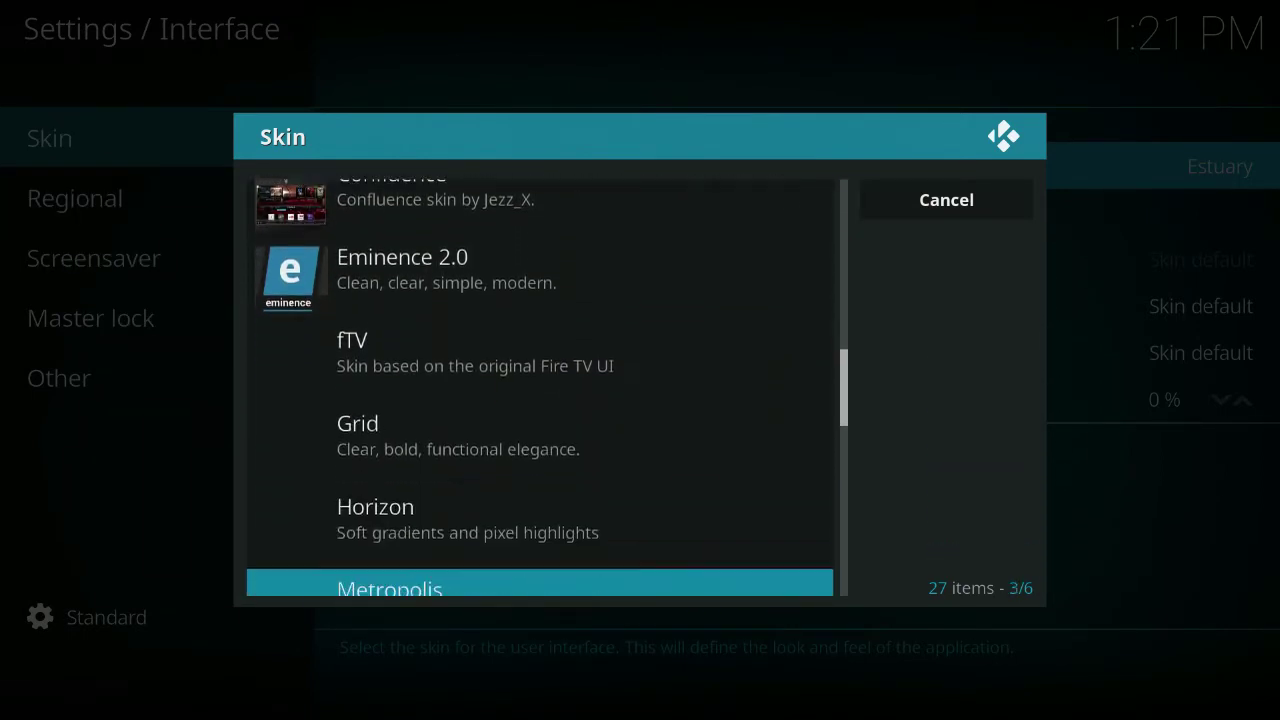
Install the Confluence skin, keep the skin change and return to the home screen.
key(Up)
key(Up)
key(Up)
key(Up)
key(Up)
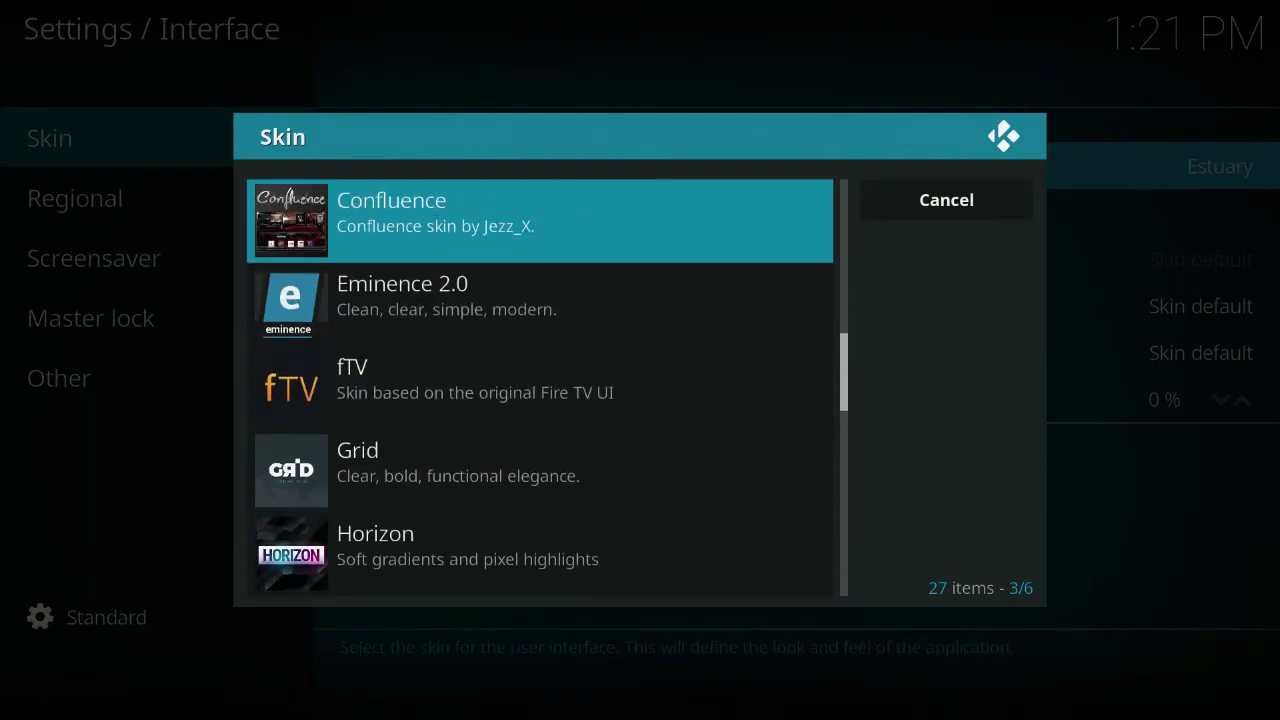
key(Up)
key(Down)
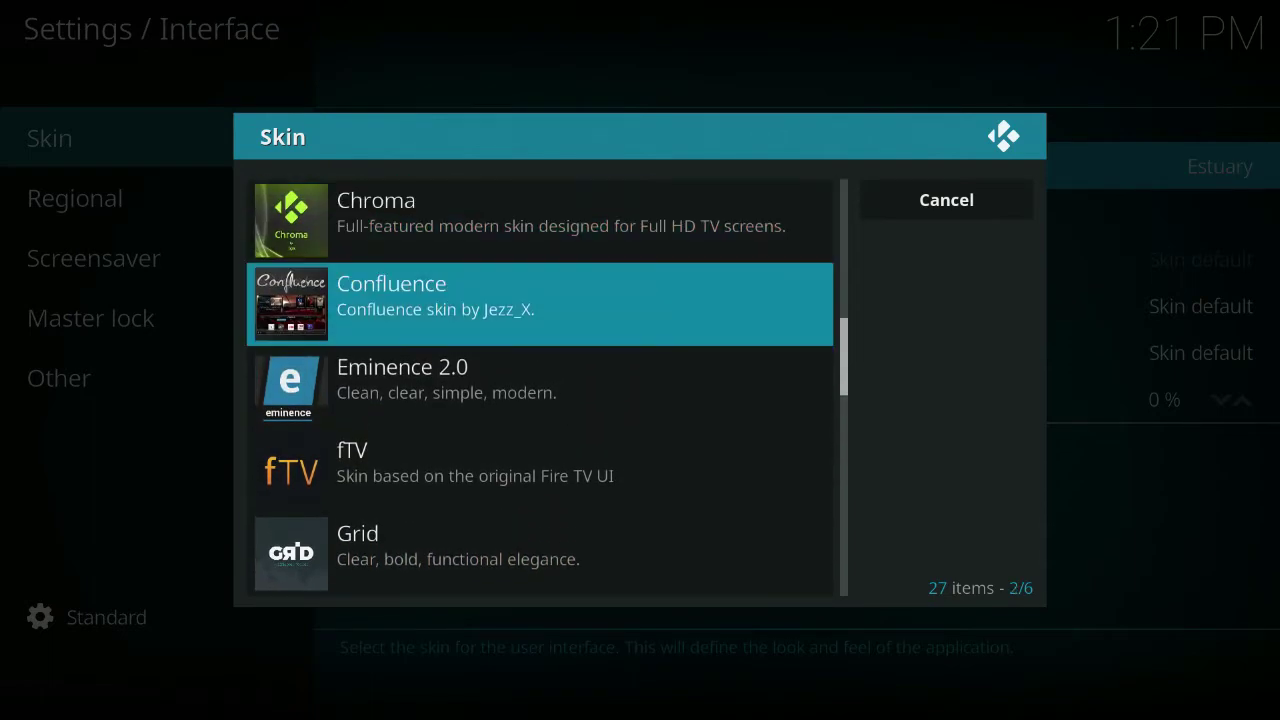
key(Return)
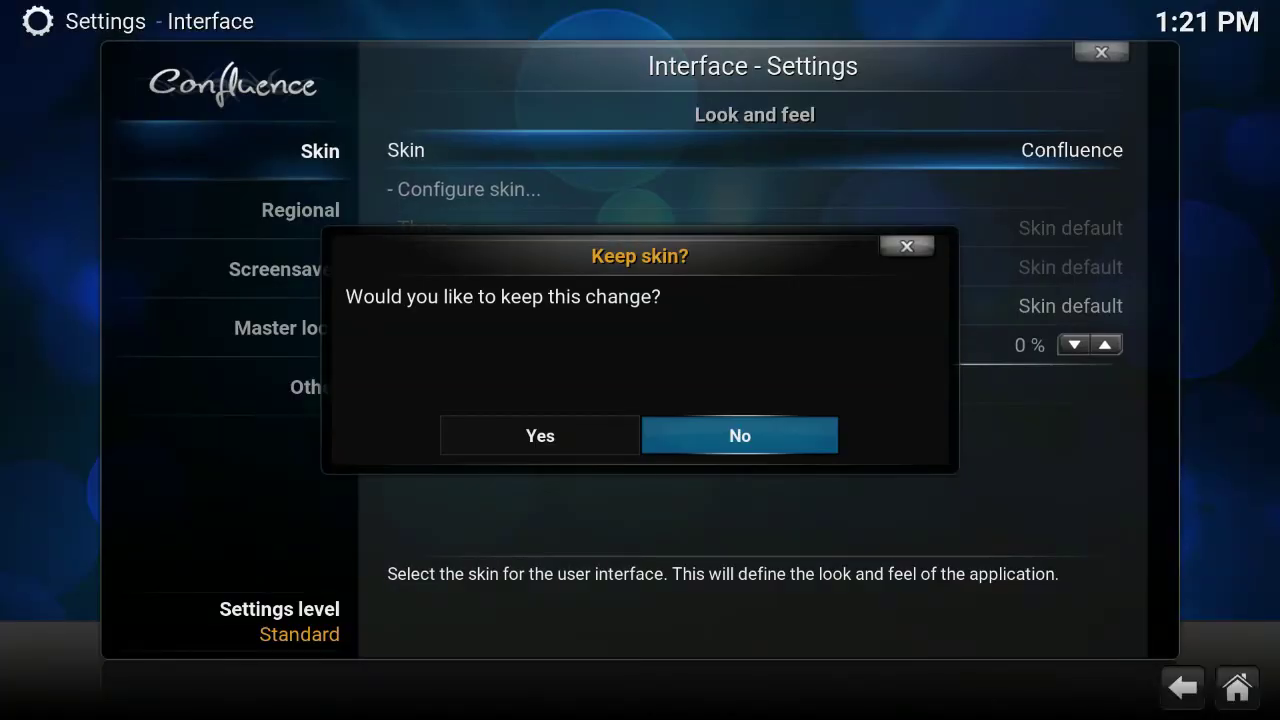
key(Left)
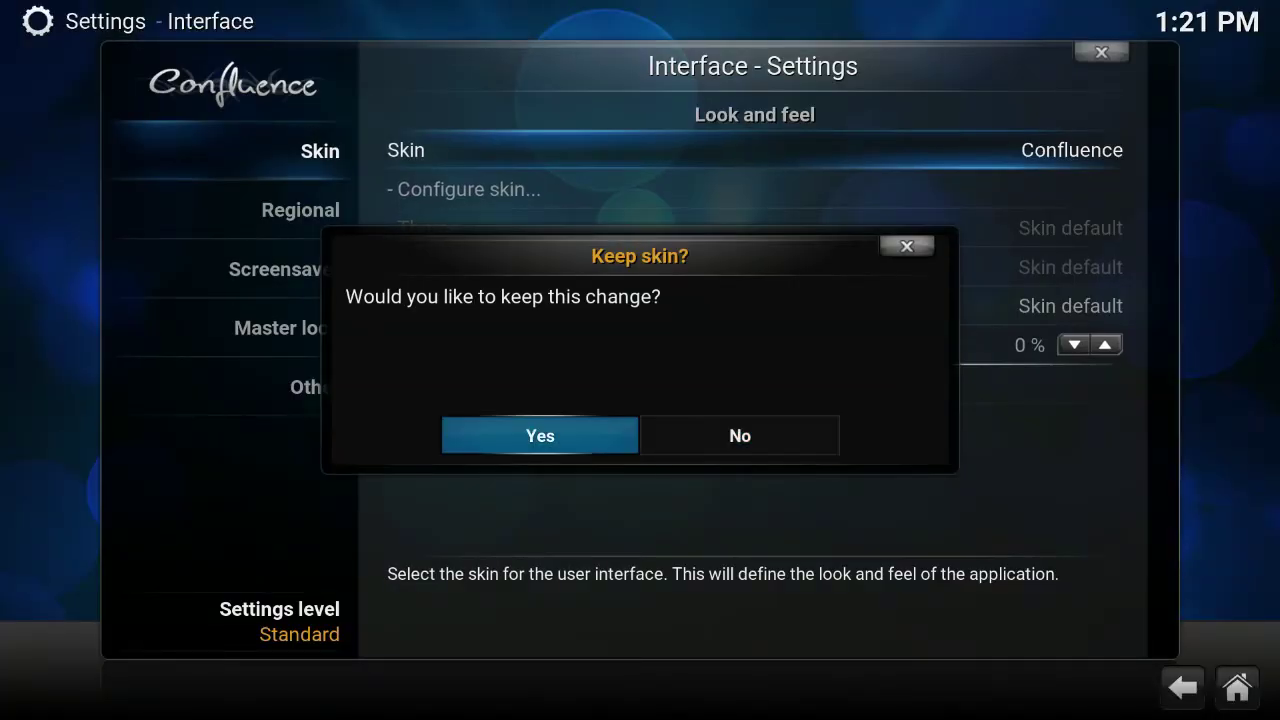
key(Return)
key(Escape)
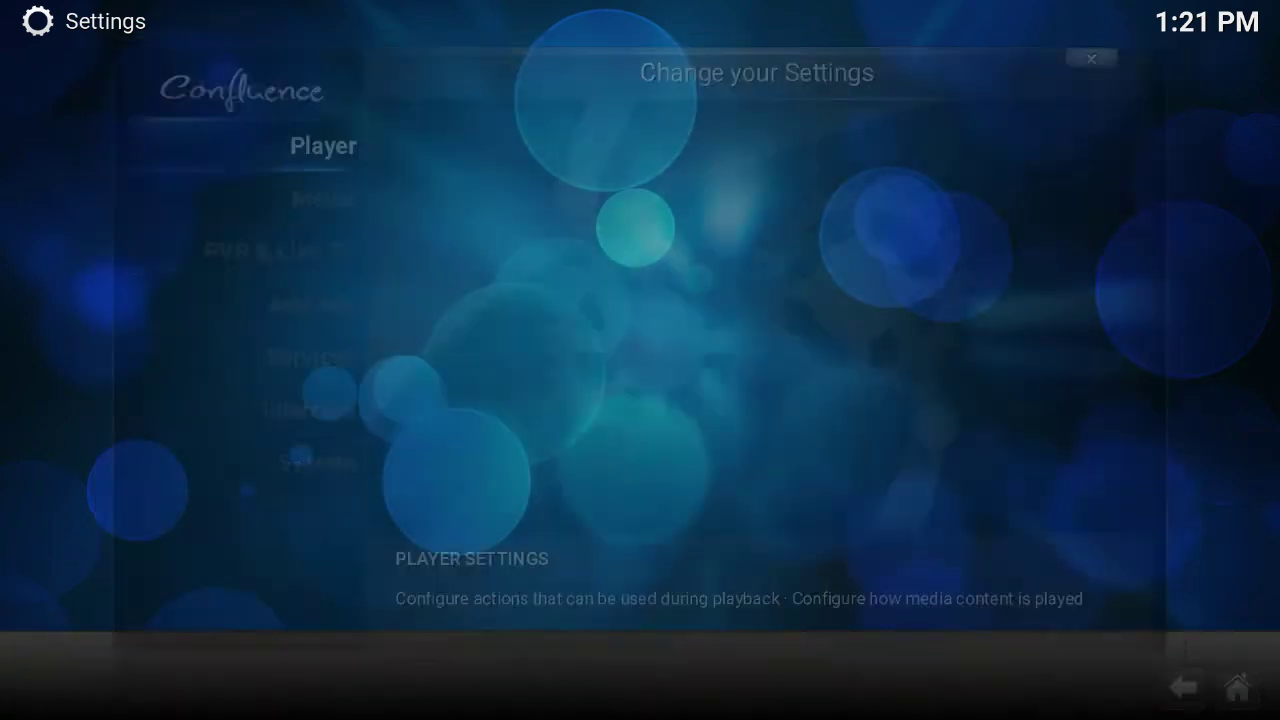
key(Escape)
Look through the main categories of the Confluence home menu, such as Weather, Pictures, Videos and Music.
key(Left)
key(Right)
key(Right)
key(Right)
key(Right)
key(Left)
key(Left)
key(Left)
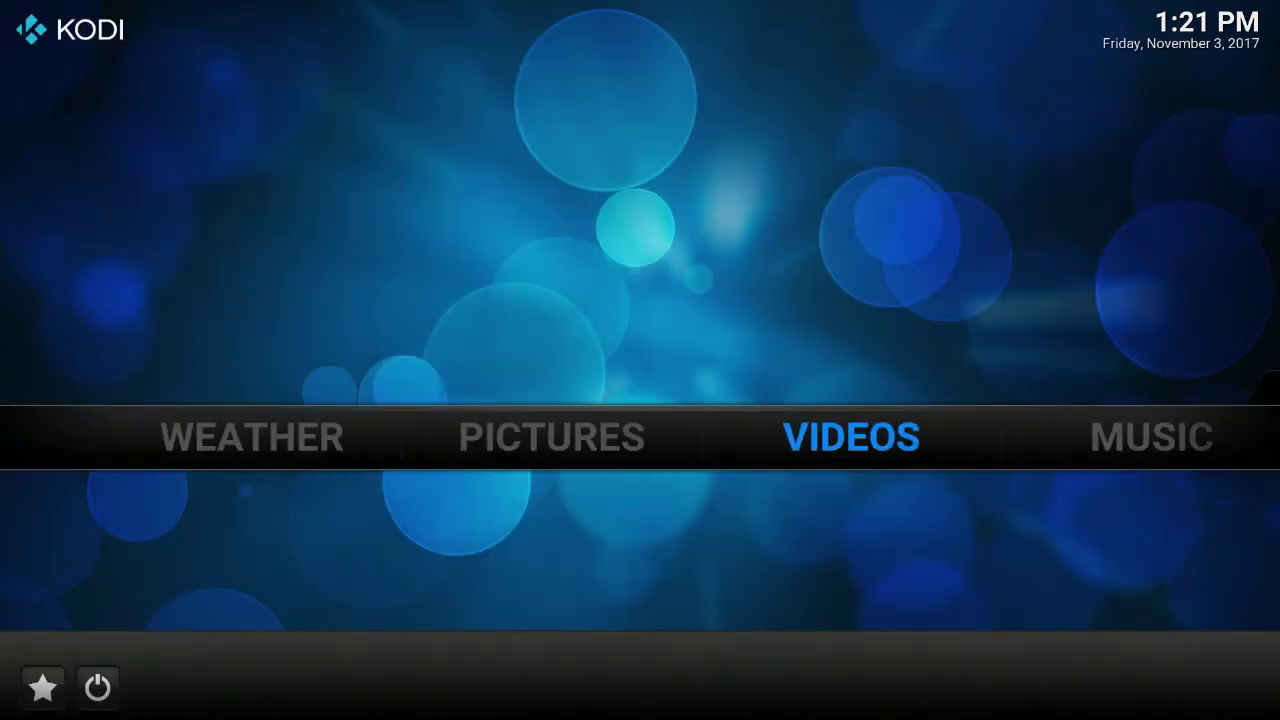
key(Right)
key(Right)
key(Right)
key(Right)
key(Left)
key(Left)
key(Left)
key(Left)
key(Left)
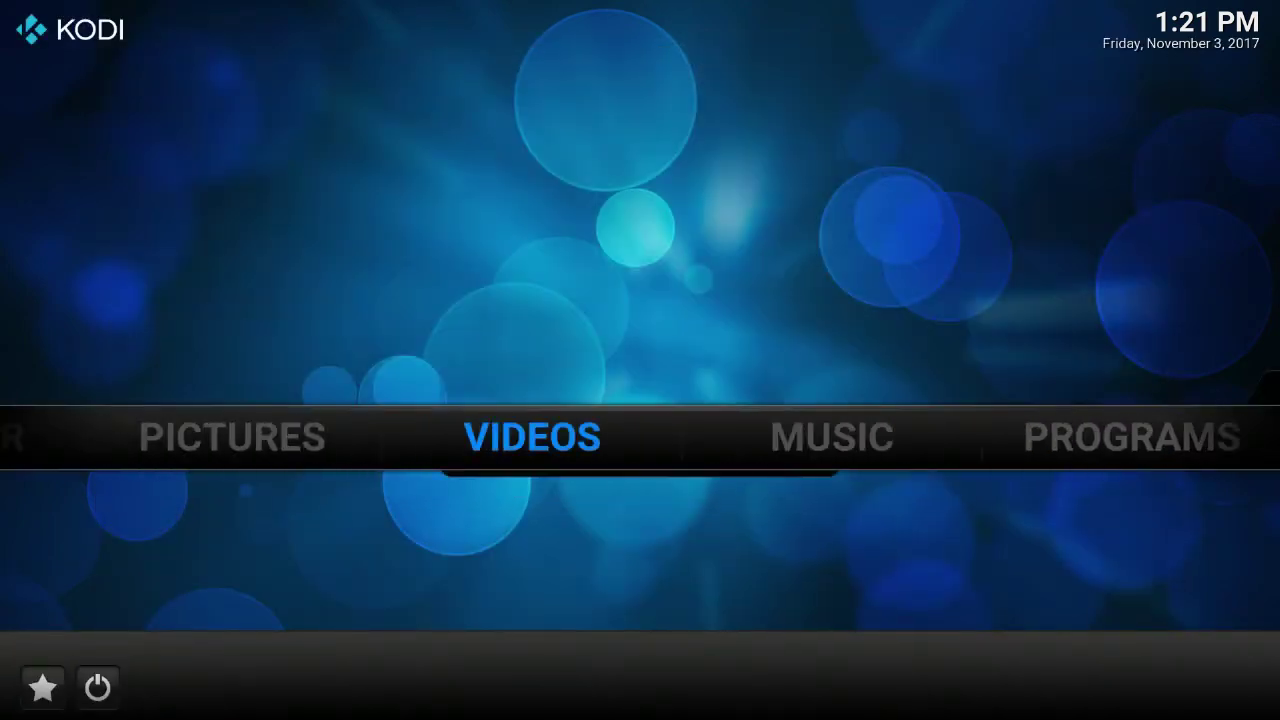
Open Settings from the System entry of the home menu.
key(Right)
key(Right)
key(Right)
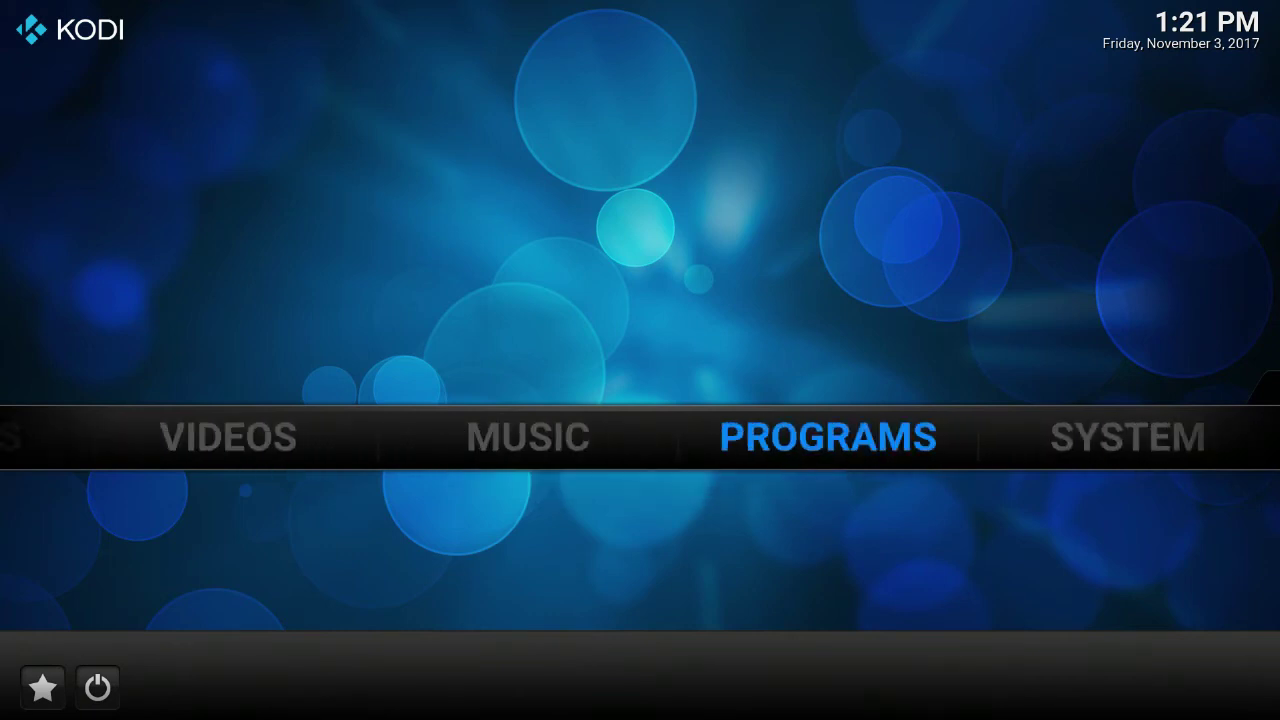
key(Right)
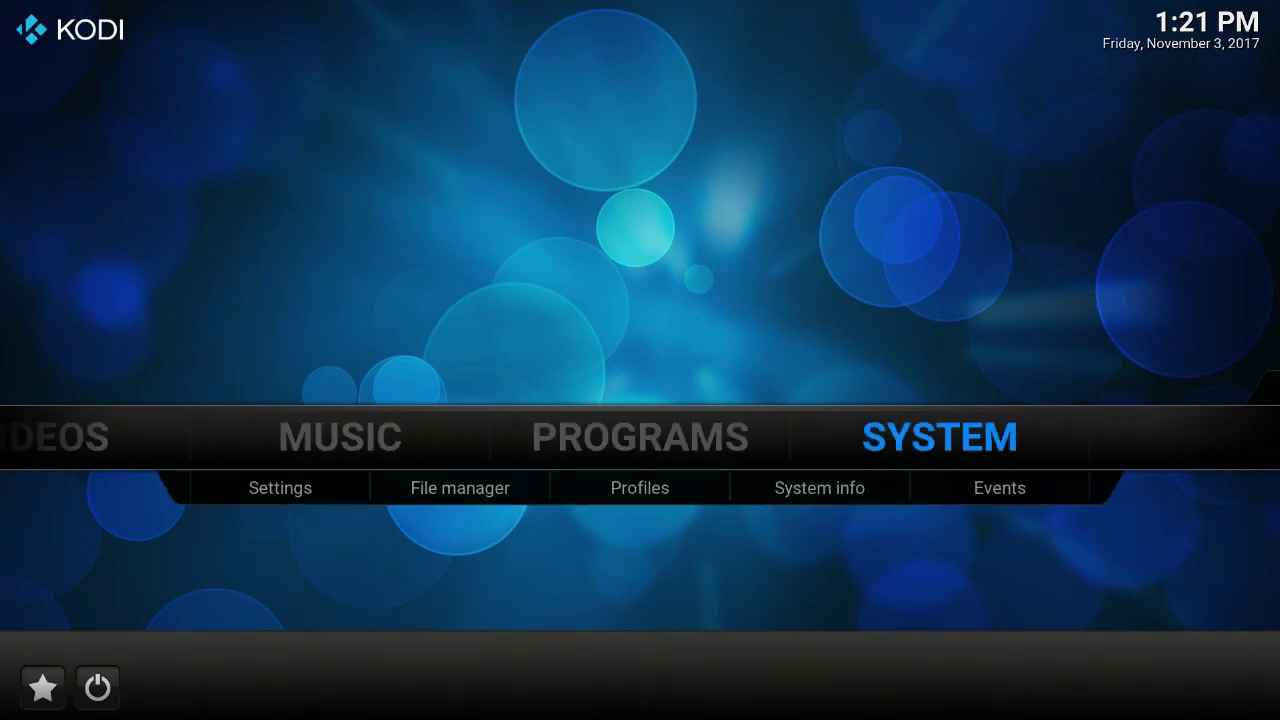
key(Down)
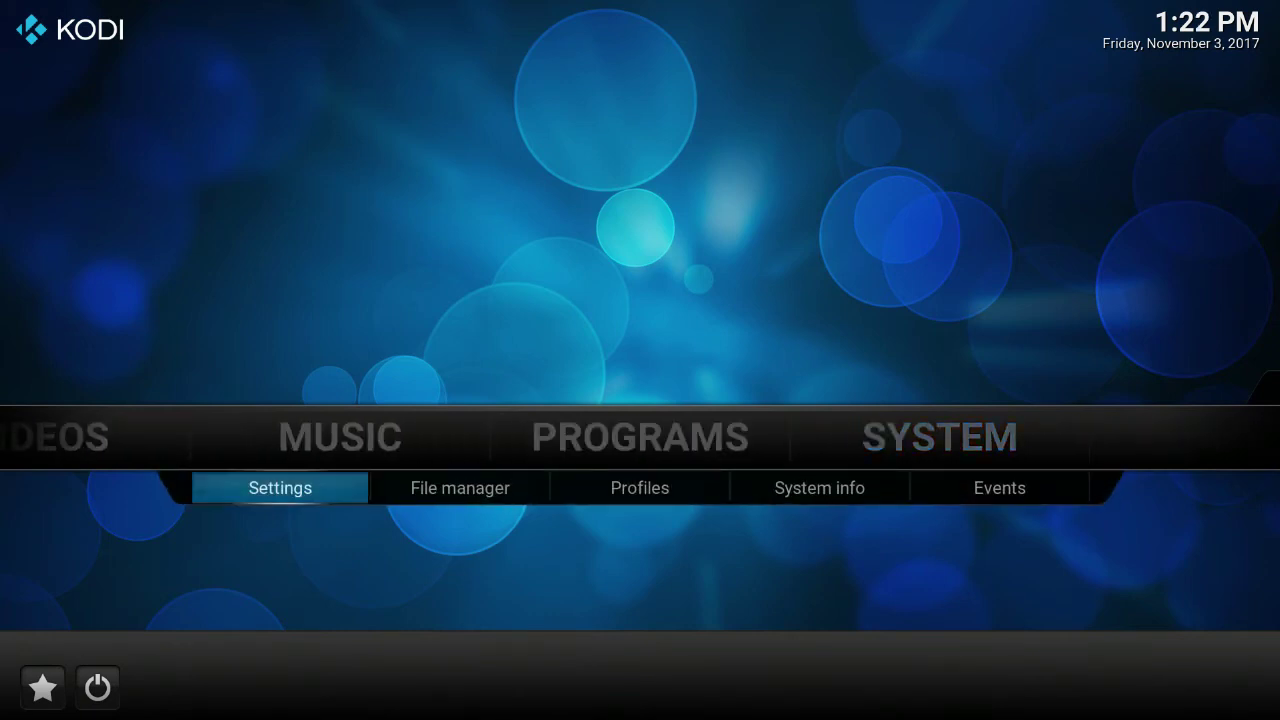
key(Right)
key(Right)
key(Right)
key(Right)
key(Left)
key(Left)
key(Left)
key(Return)
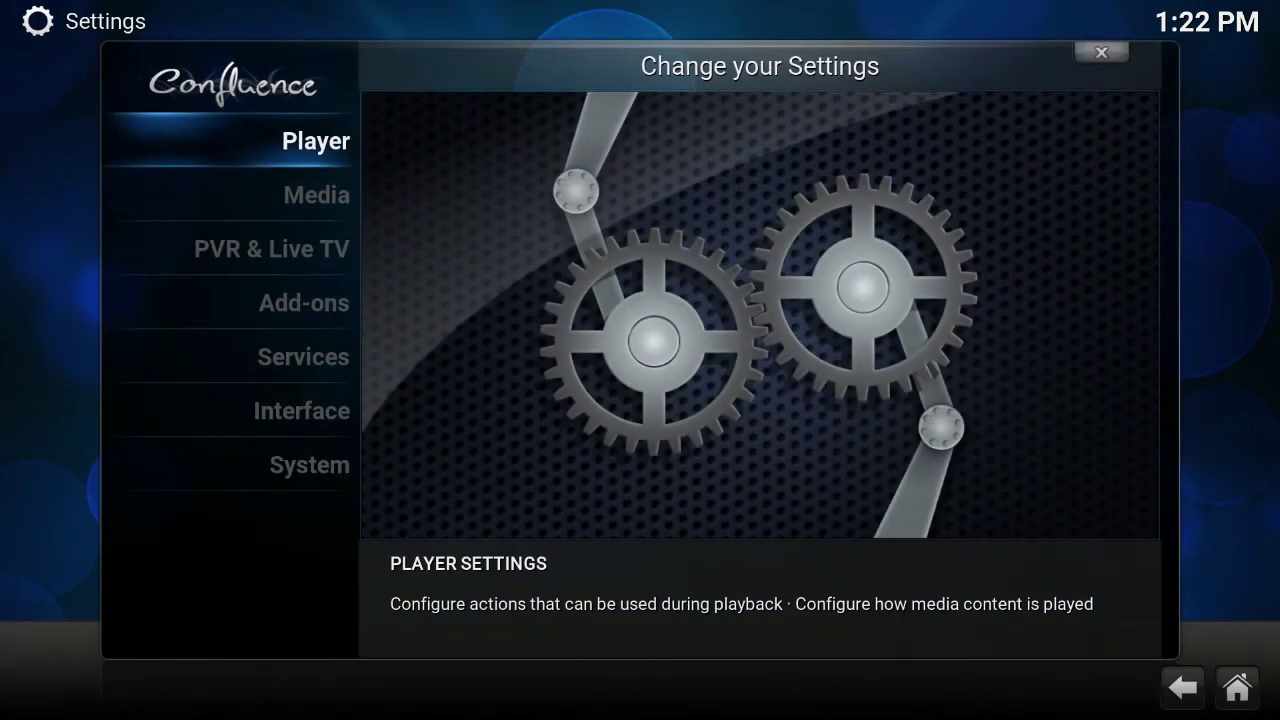
Look through the settings categories and their descriptions, from Player to Interface.
key(Down)
key(Down)
key(Down)
key(Down)
key(Down)
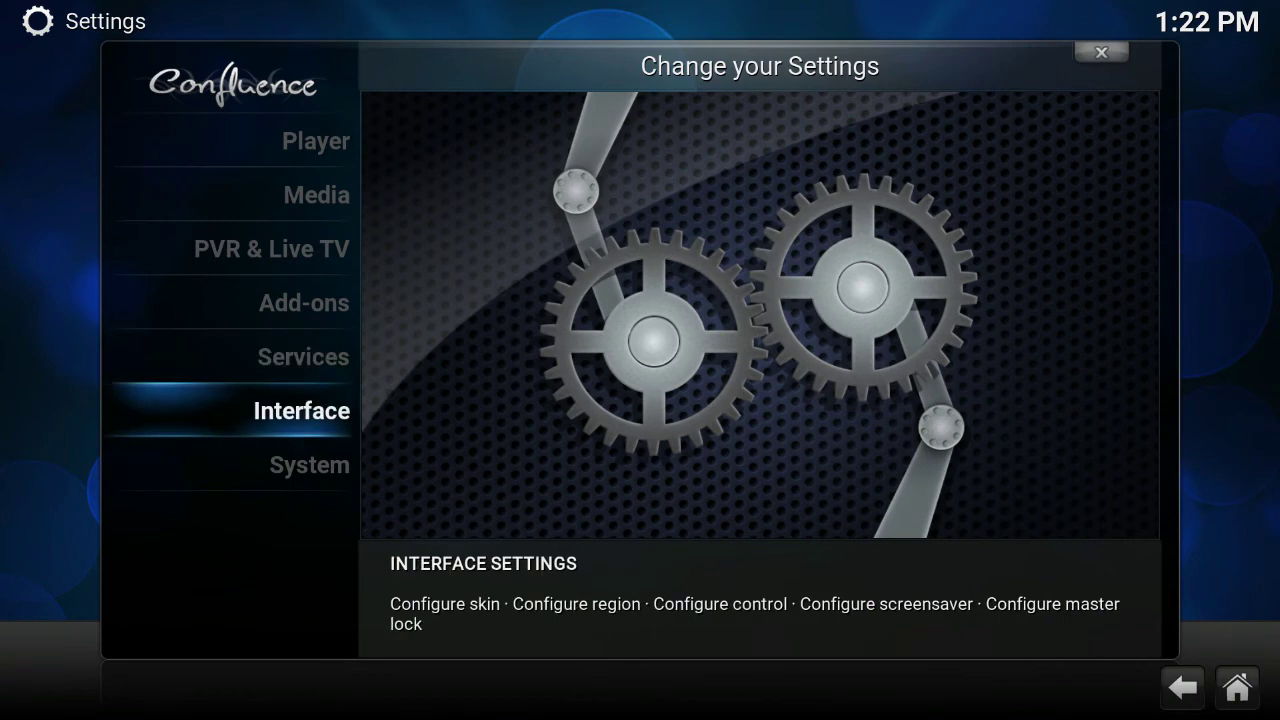
key(Up)
key(Up)
key(Up)
key(Up)
key(Up)
key(Down)
key(Down)
key(Down)
key(Down)
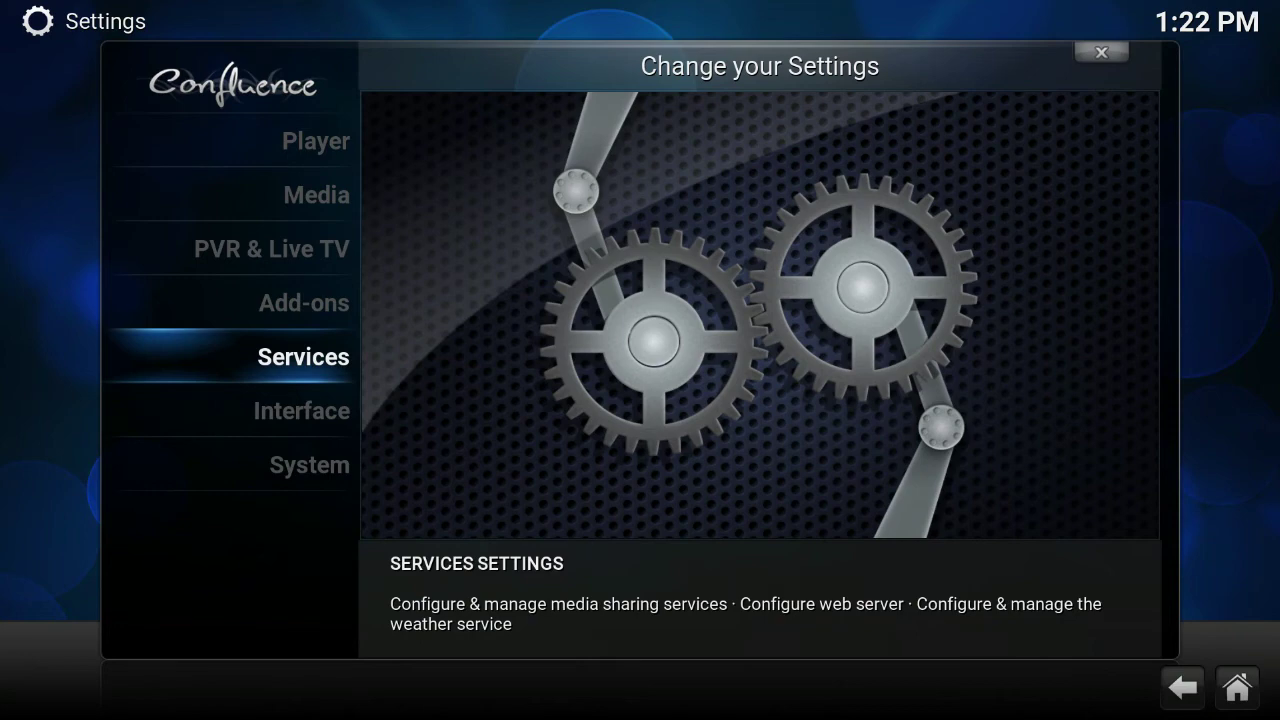
key(Up)
key(Up)
key(Up)
key(Up)
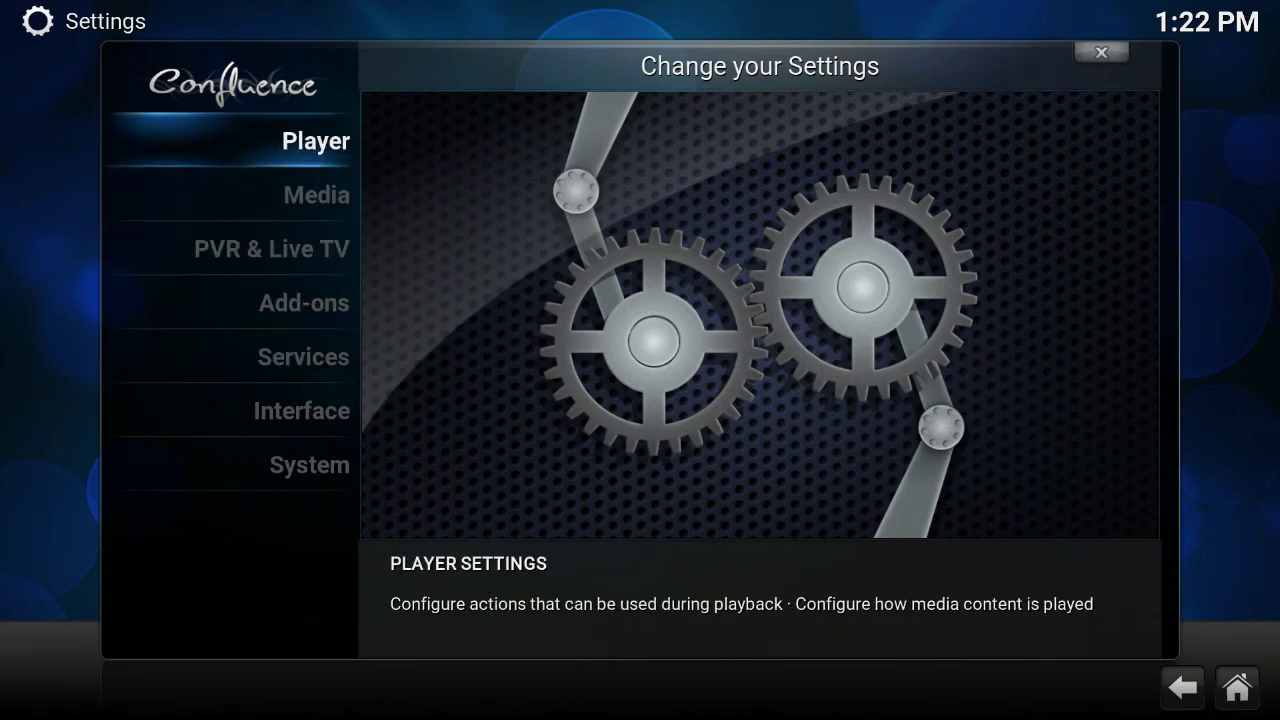
Open the add-on browser through the Add-ons settings category.
key(Down)
key(Down)
key(Down)
key(Down)
key(Up)
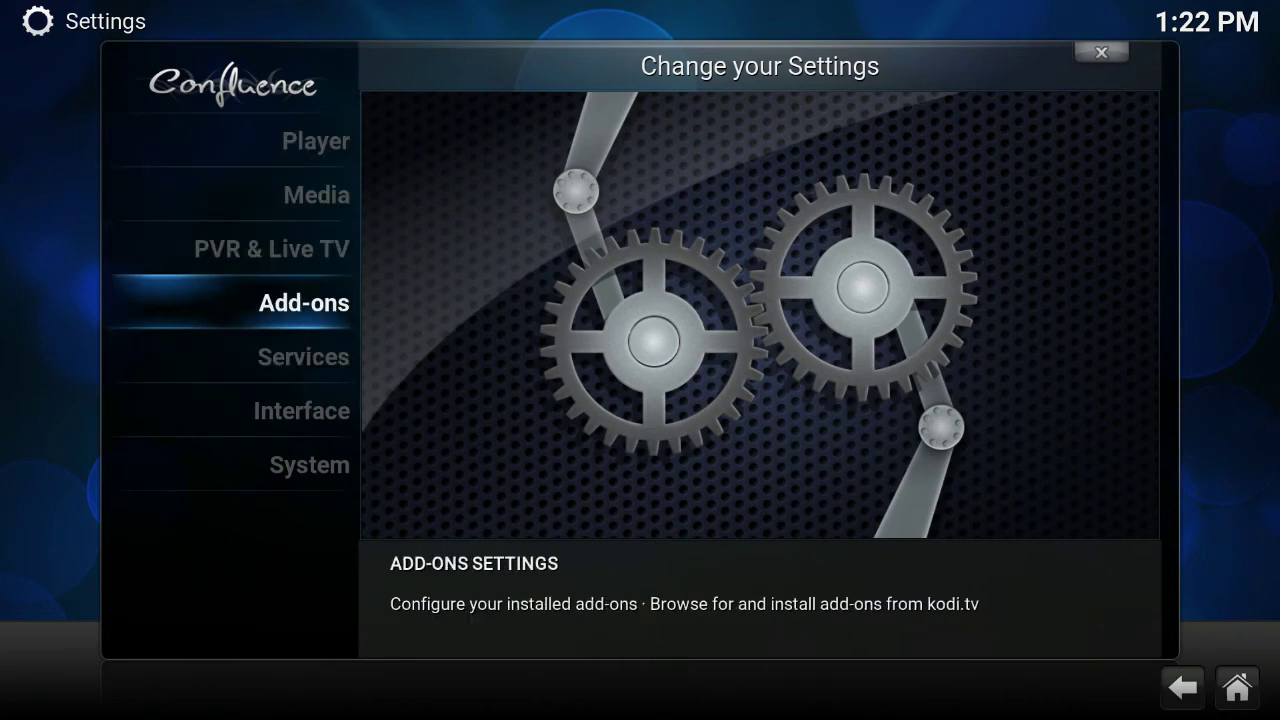
key(Escape)
key(Return)
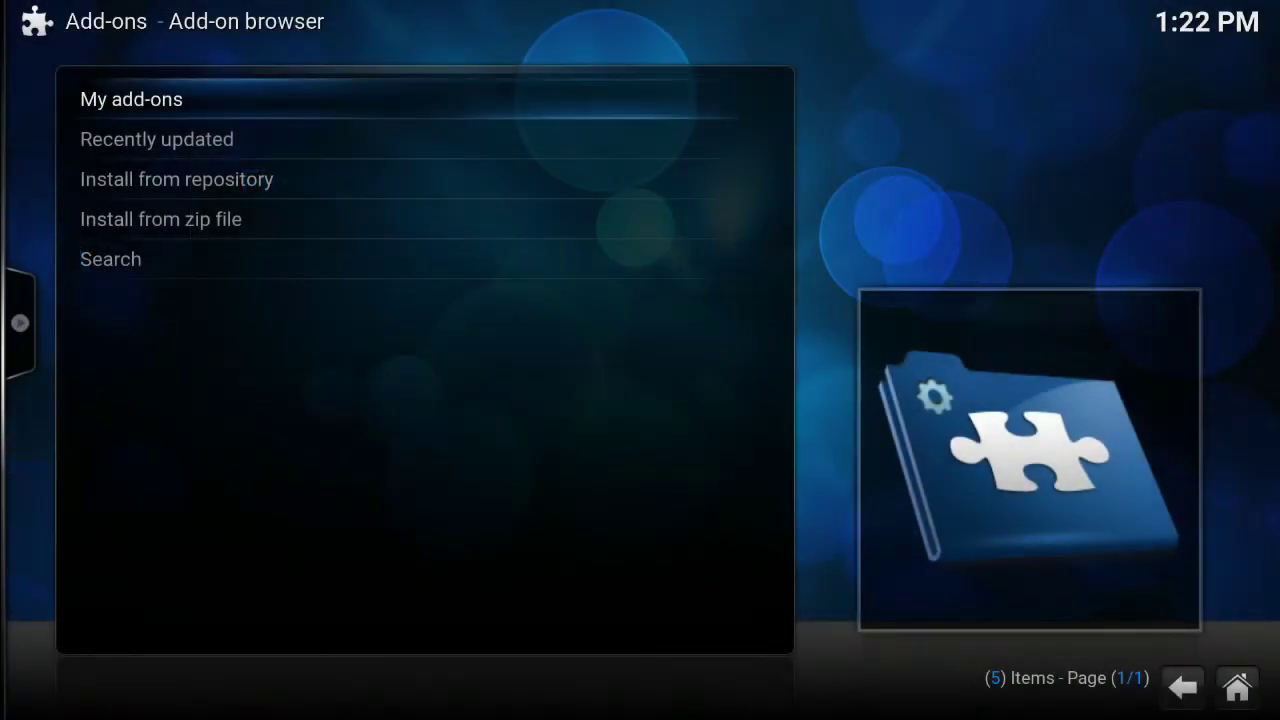
Check the add-on browser's view options and the categories under My add-ons, then return to the browser's main list.
key(Down)
key(Down)
key(Up)
key(Left)
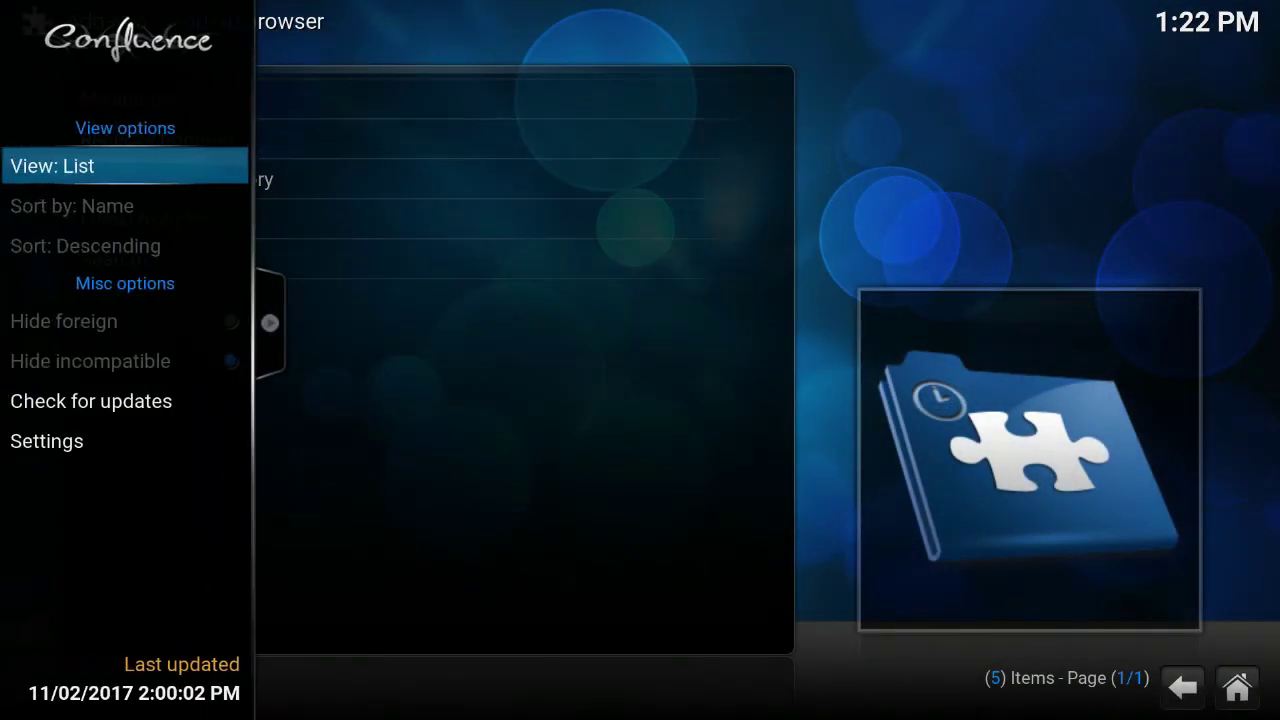
key(Right)
key(Up)
key(Return)
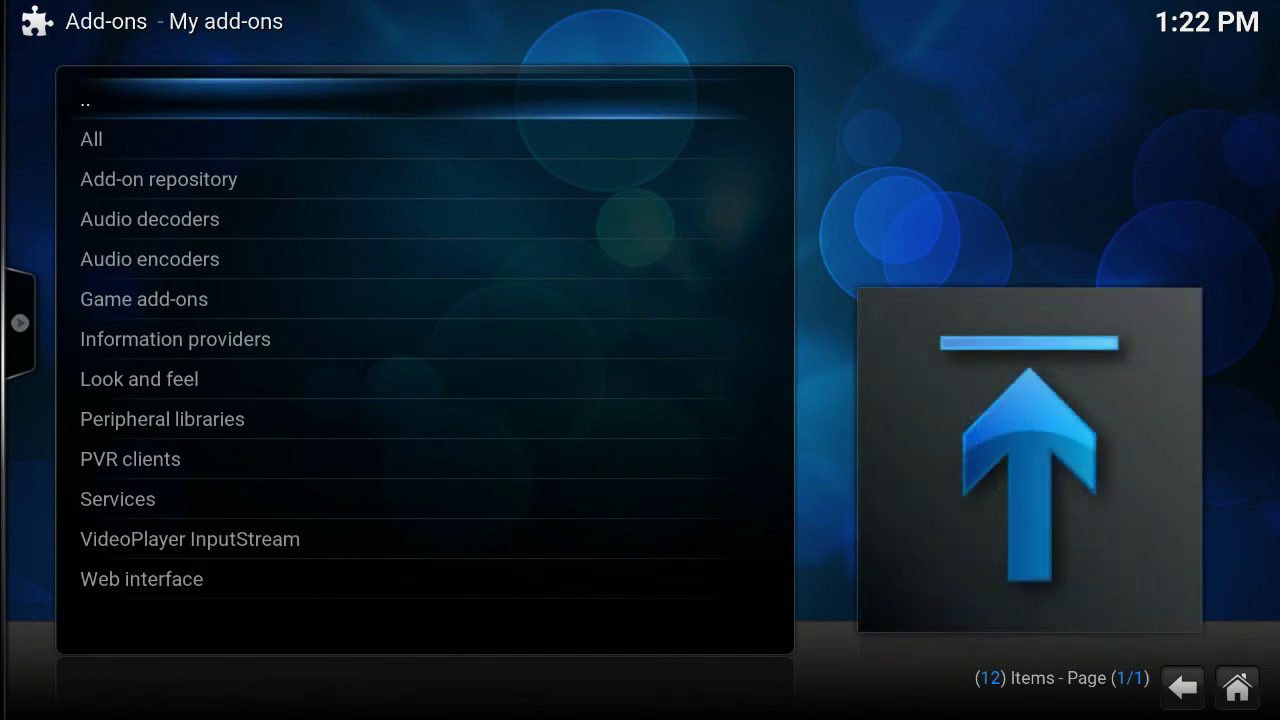
key(Down)
key(Down)
key(Down)
key(Down)
key(Down)
key(Down)
key(BackSpace)
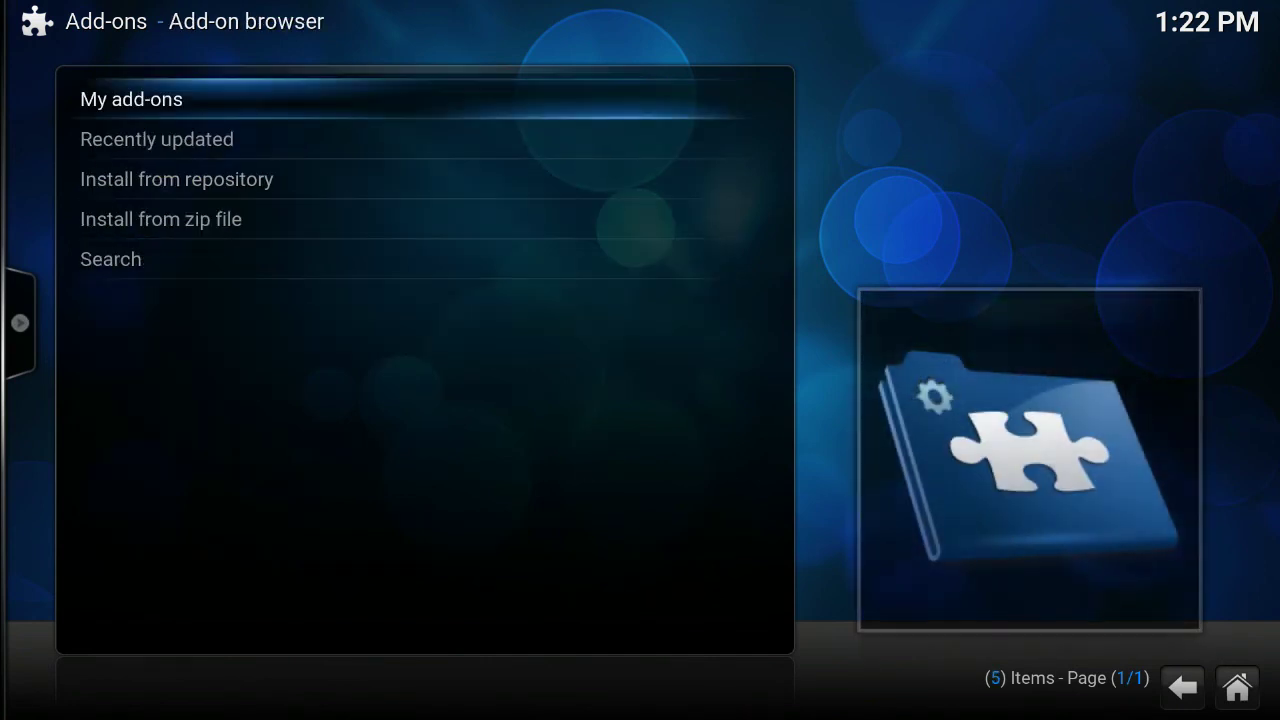
Try to install an add-on from a zip file in the add-on browser.
key(Down)
key(Down)
key(Down)
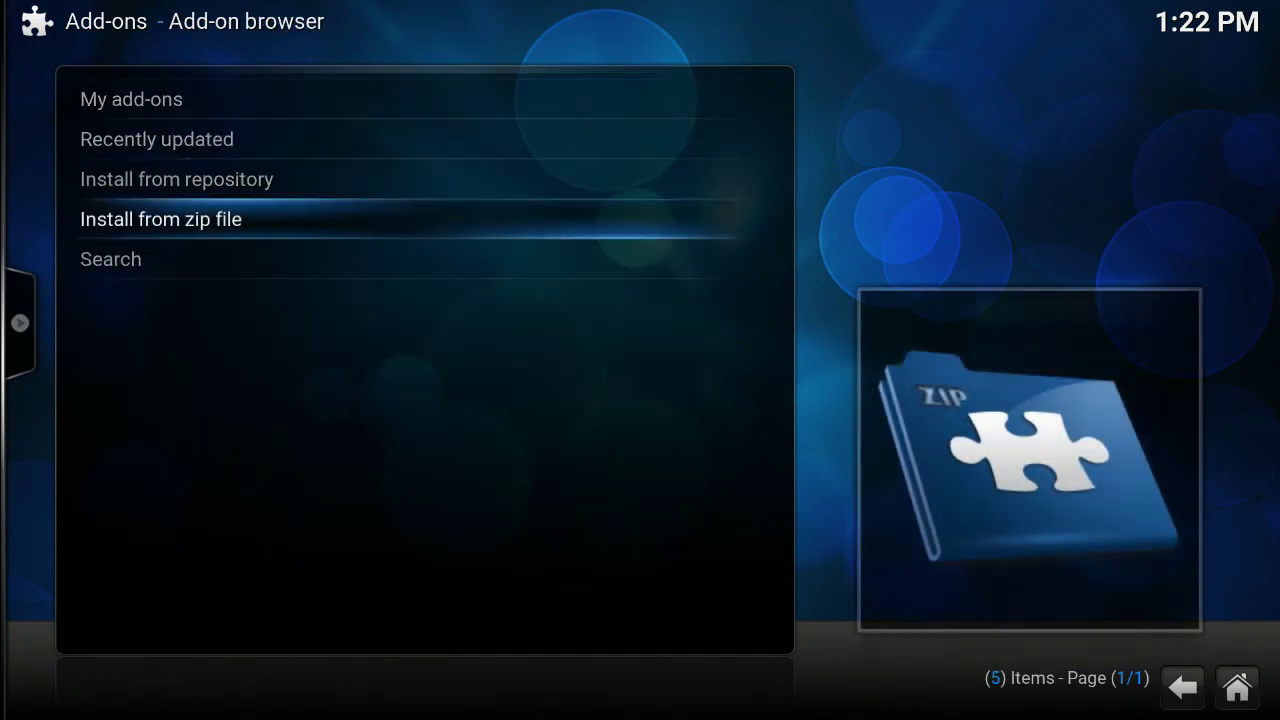
key(Return)
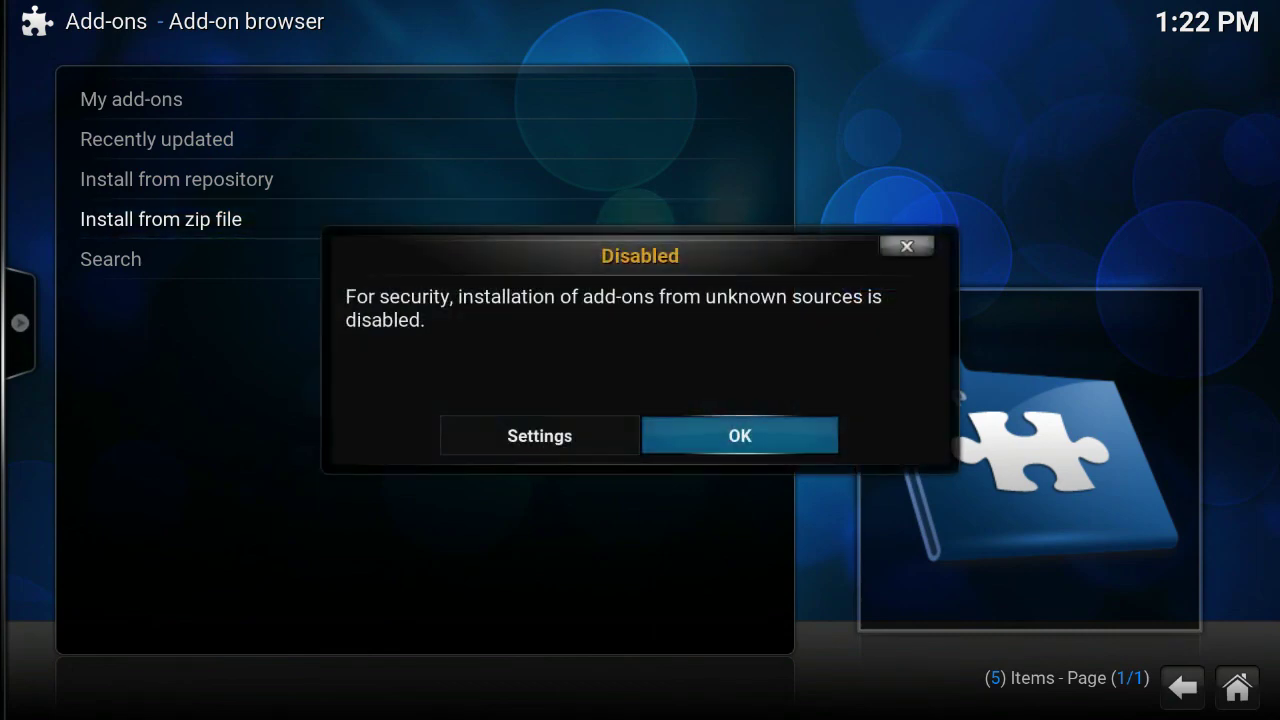